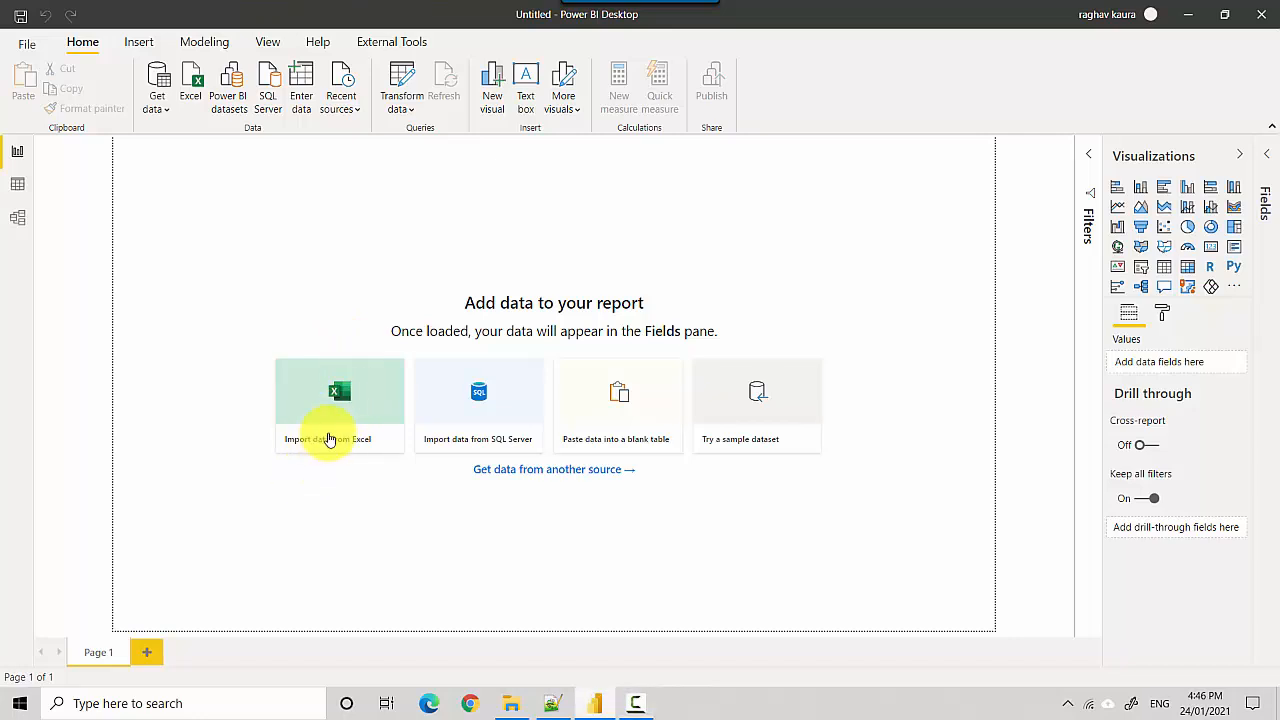
pyautogui.click(330, 440)
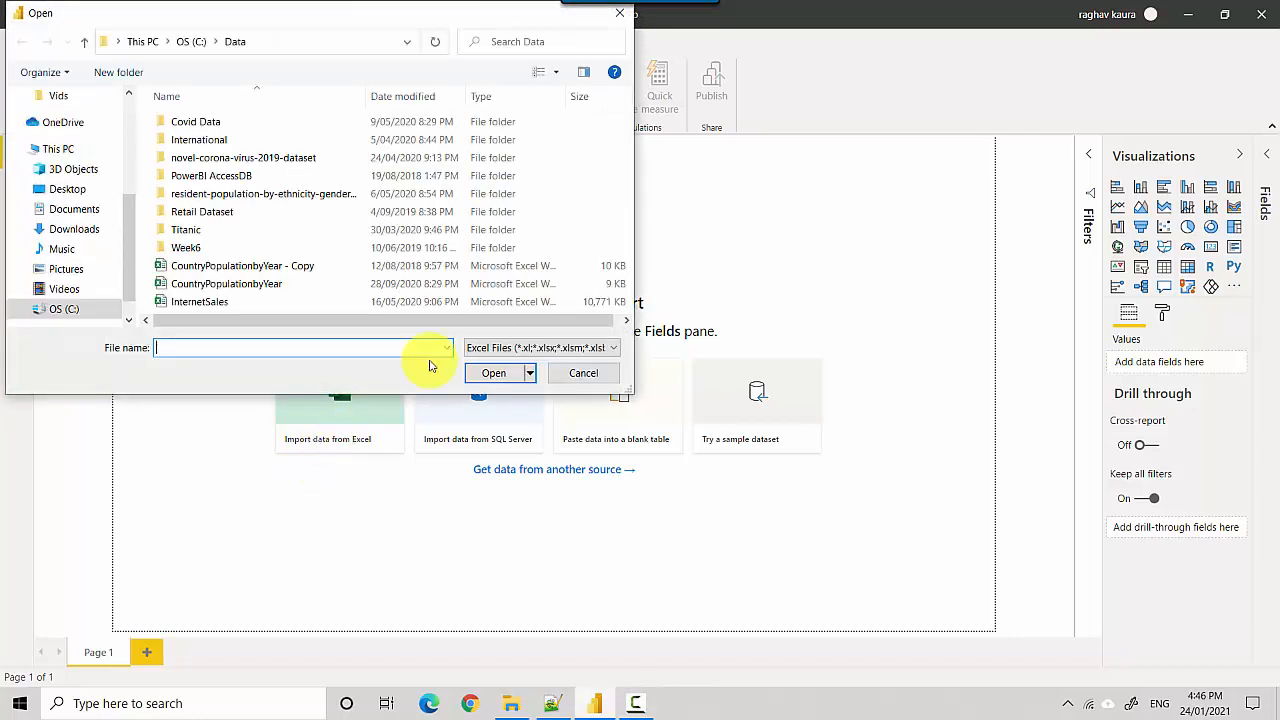
pyautogui.click(583, 374)
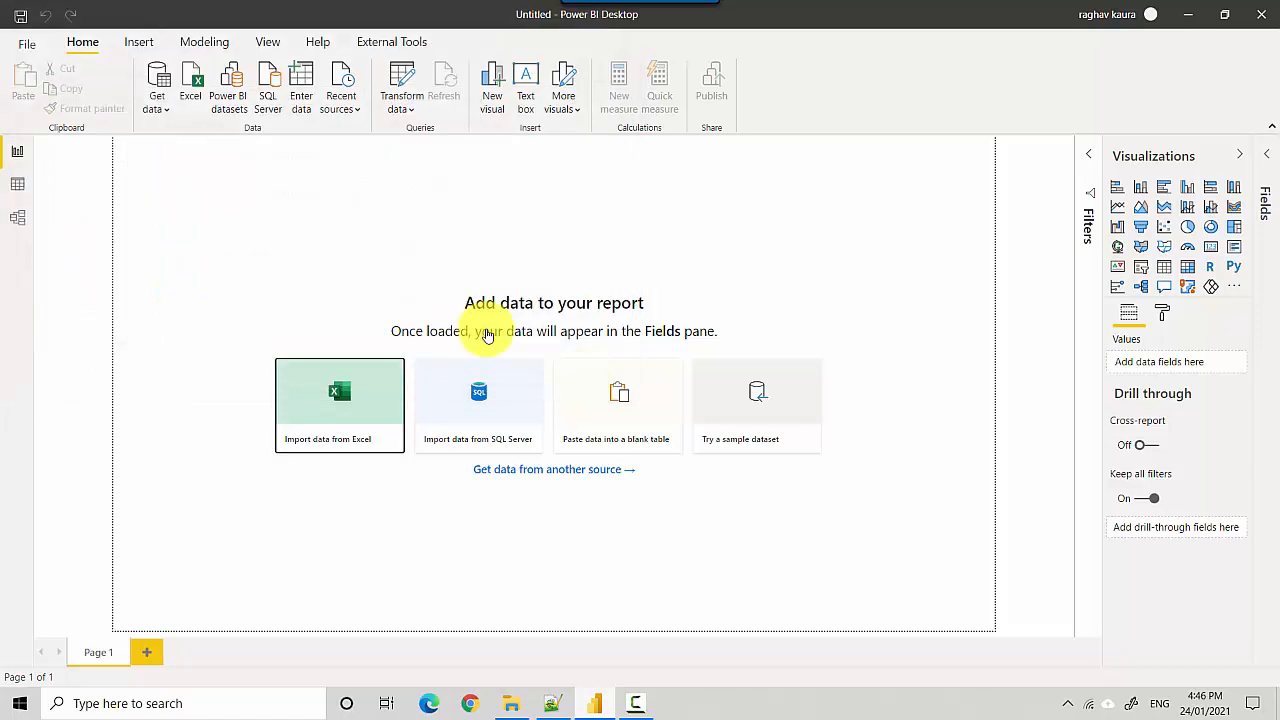
pyautogui.click(414, 115)
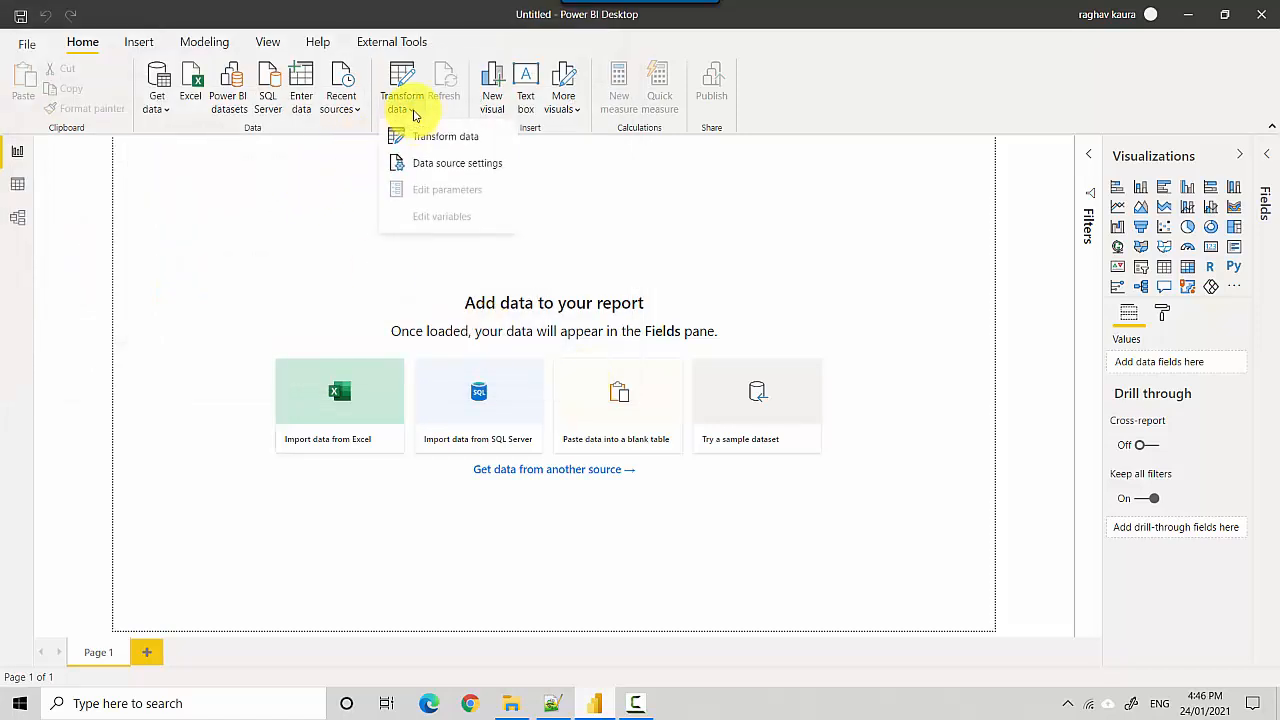
pyautogui.click(166, 116)
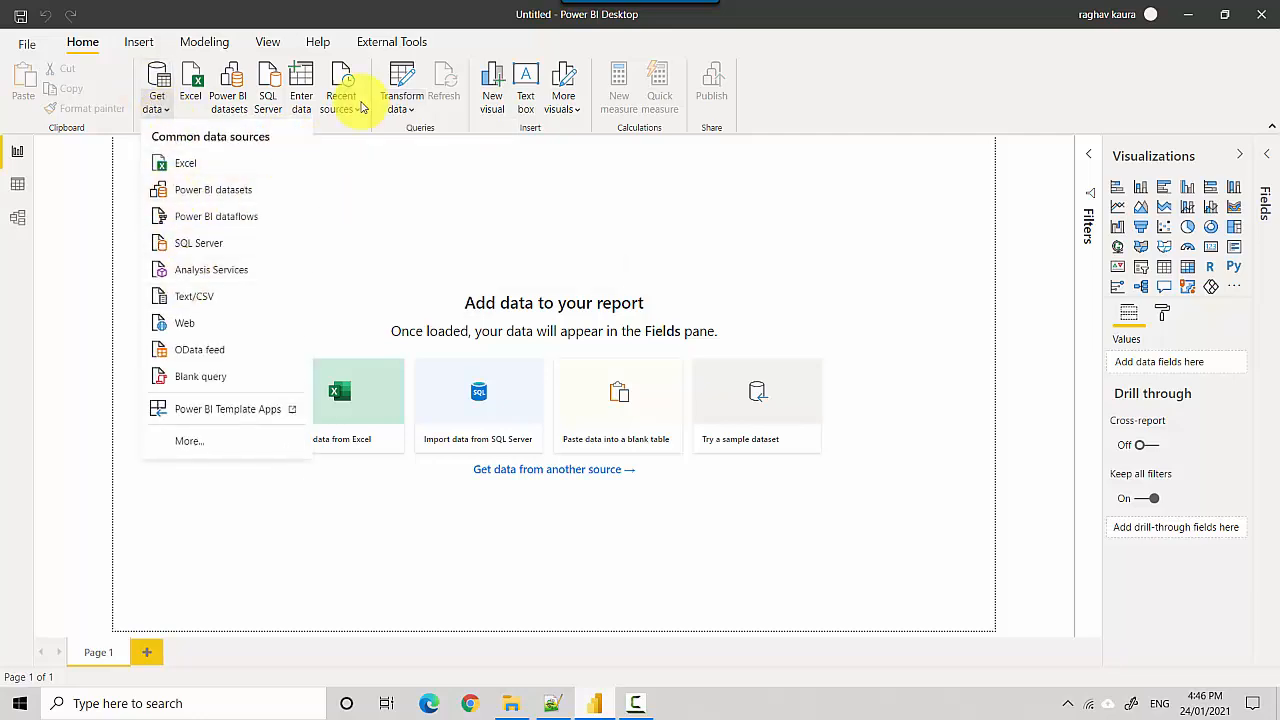
pyautogui.click(418, 112)
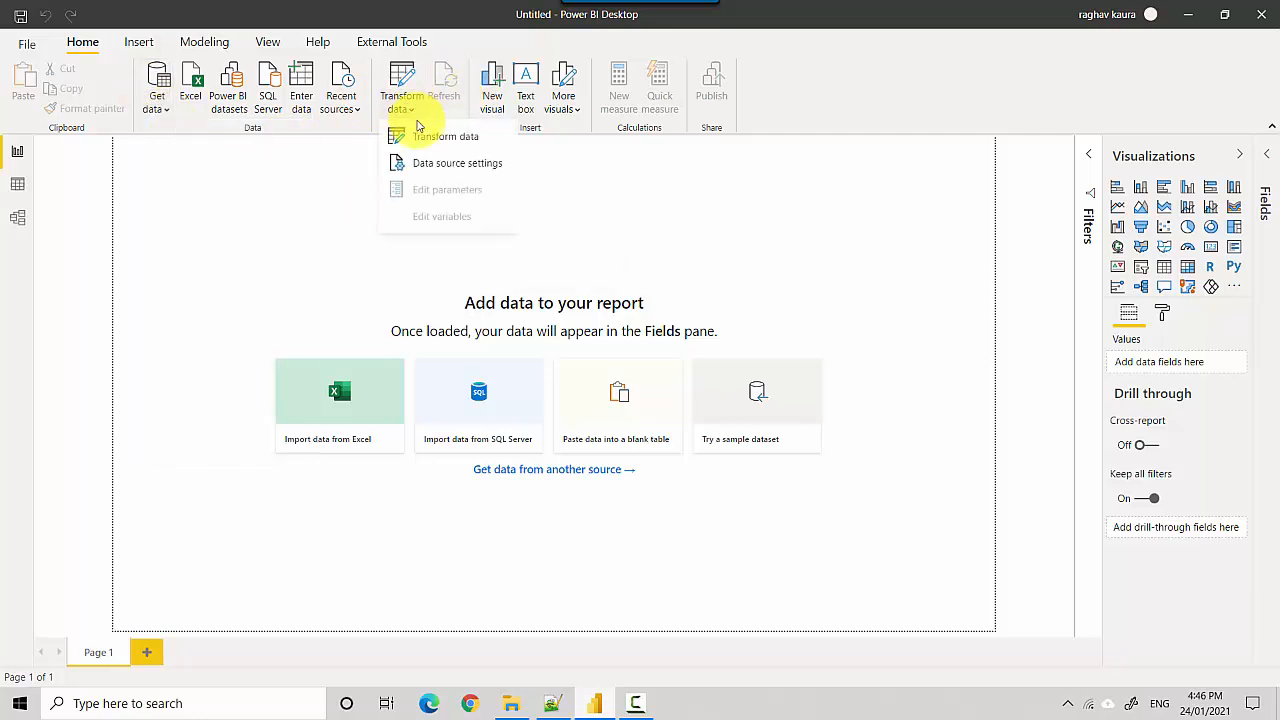
pyautogui.click(422, 4)
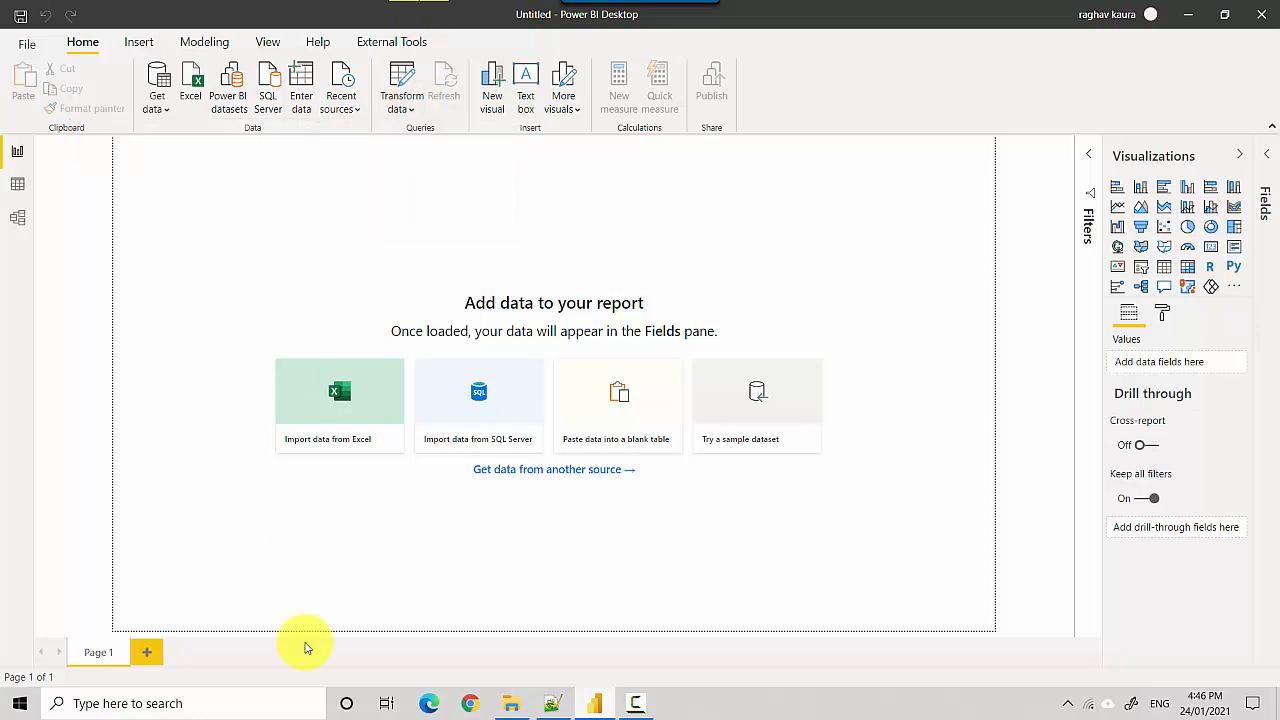
# Import Sheet1 from the CountryPopulationbyYear Excel workbook and open it for data transformation.
pyautogui.click(351, 418)
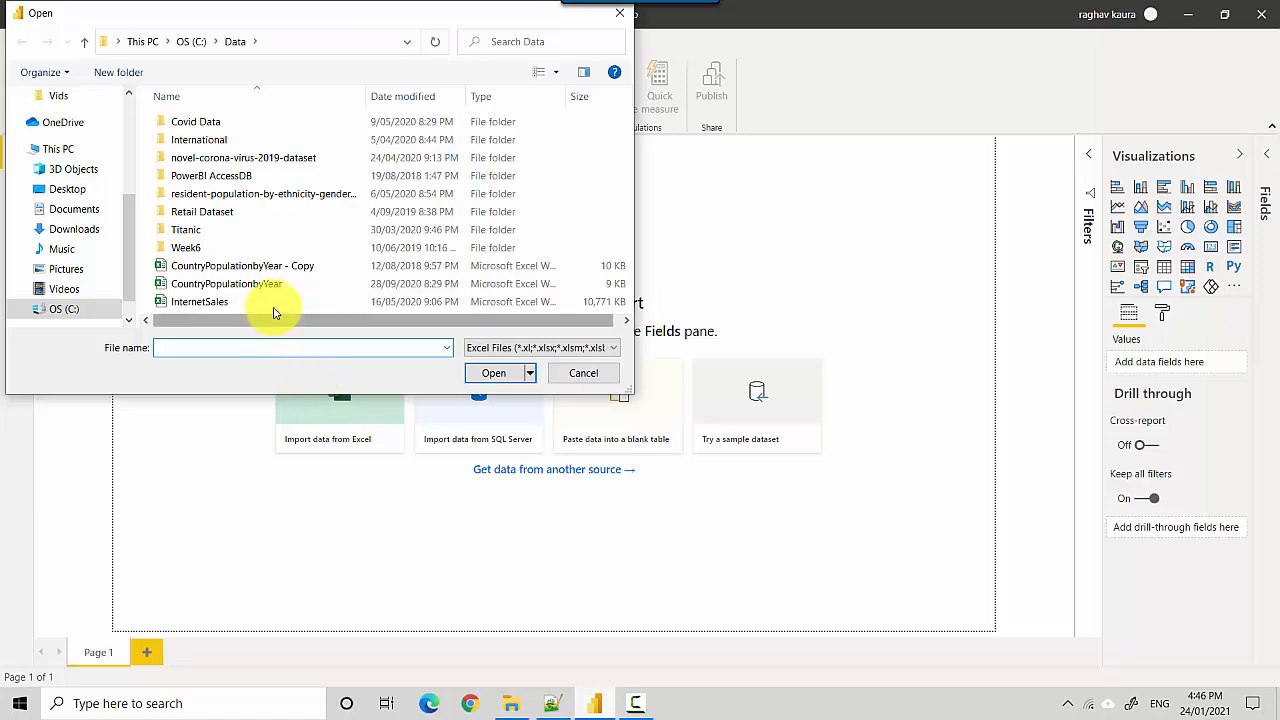
pyautogui.click(255, 286)
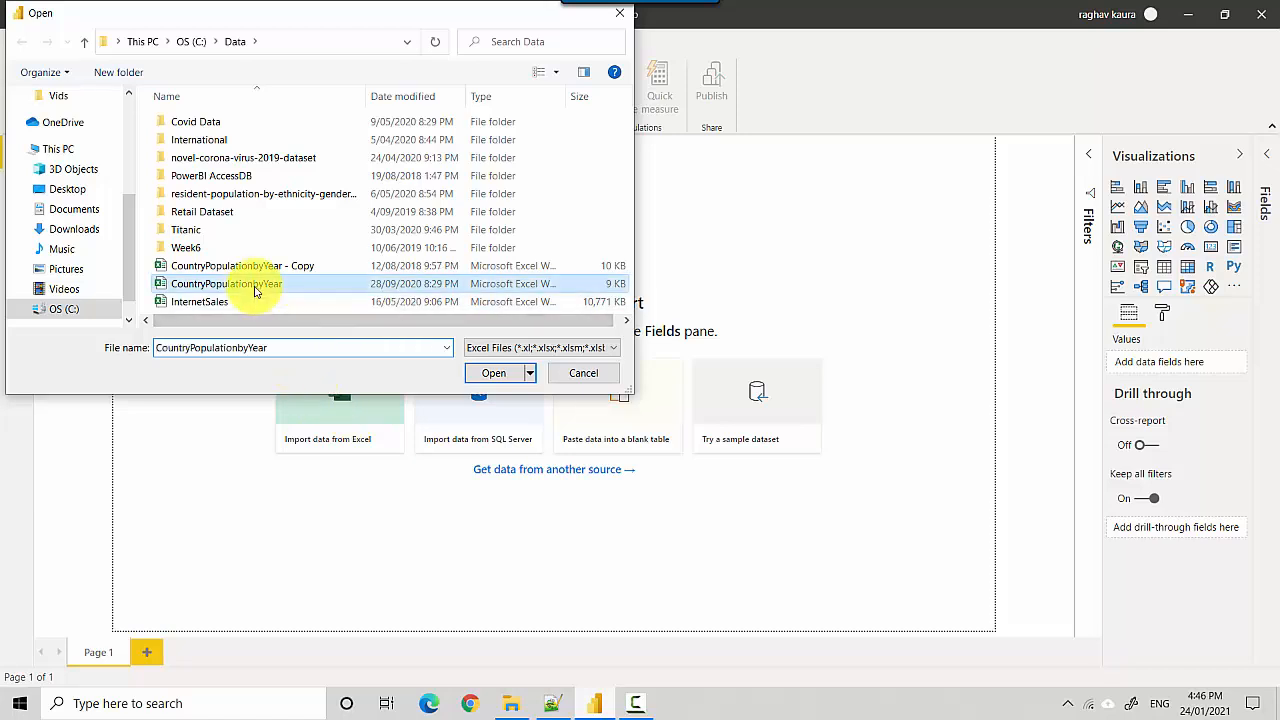
pyautogui.click(494, 373)
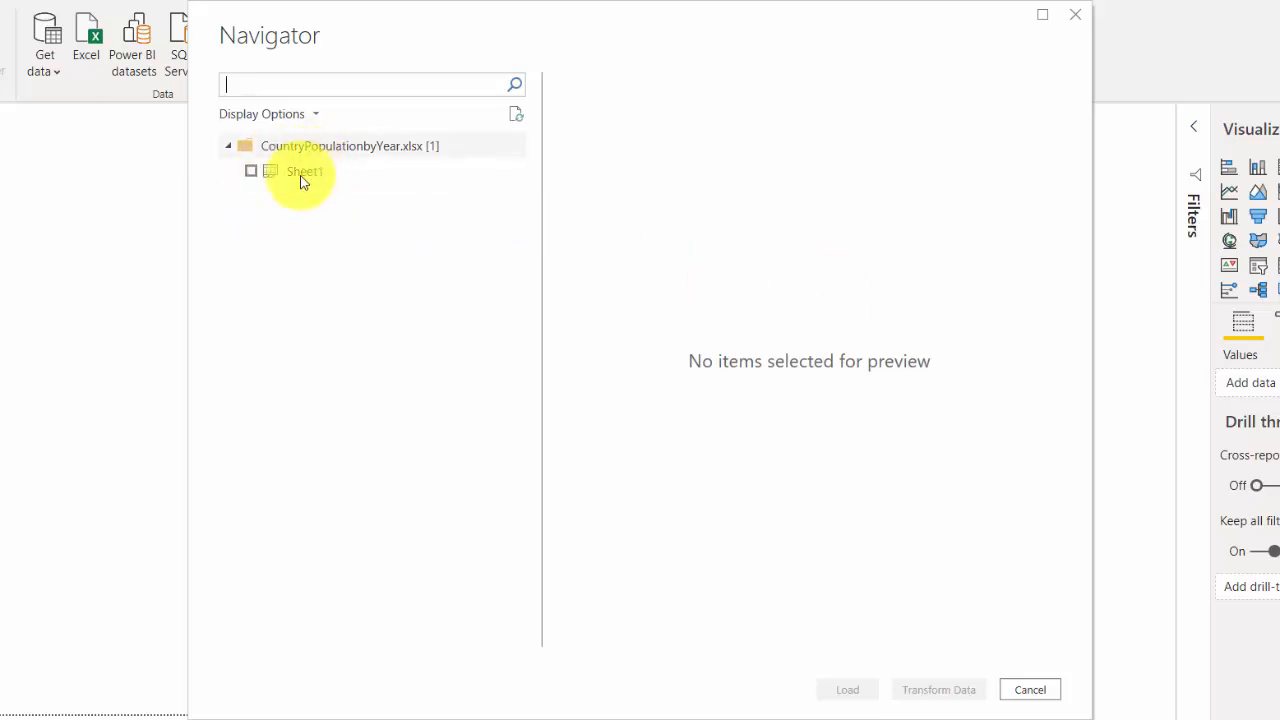
pyautogui.click(251, 171)
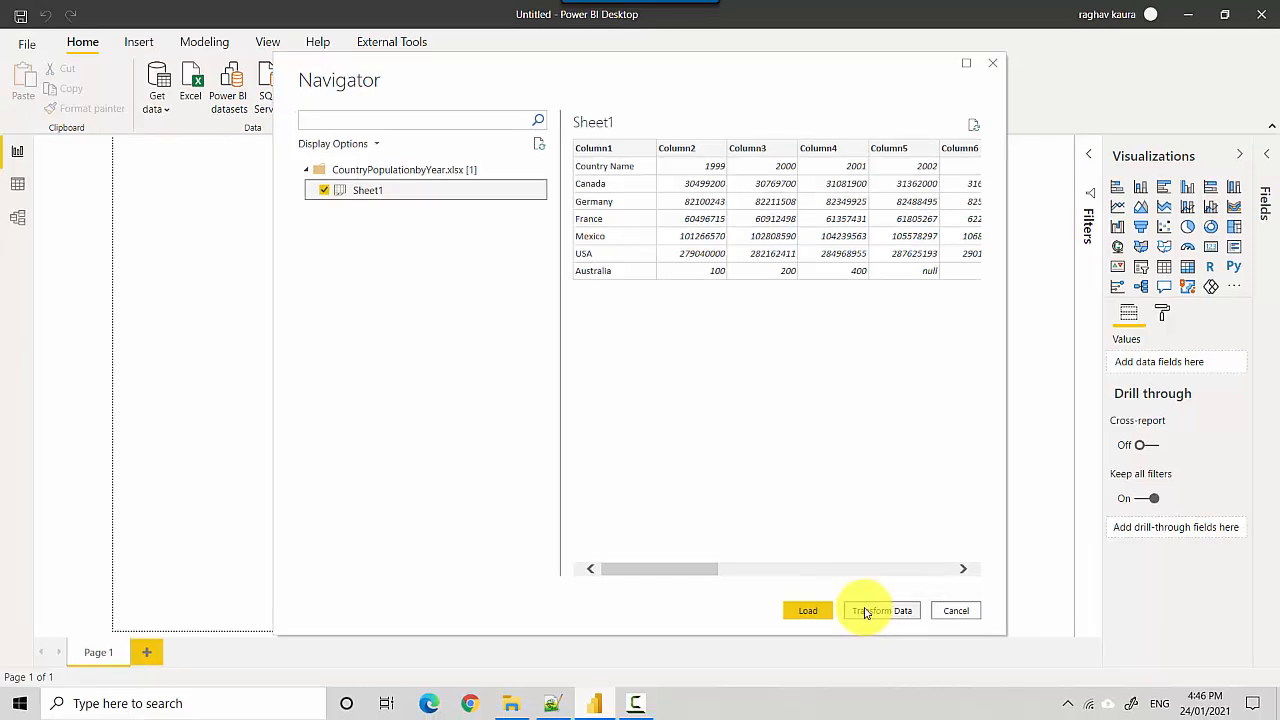
pyautogui.click(872, 610)
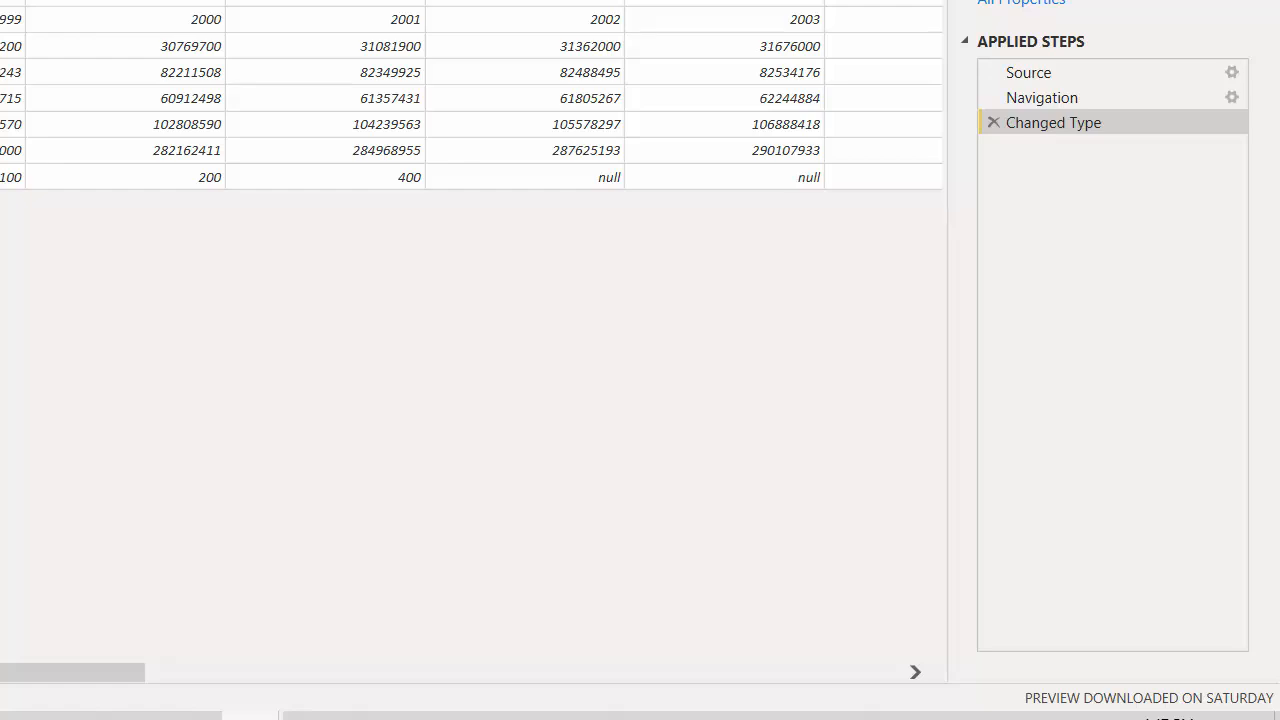
# Use the first row as headers and filter the null rows out of the 2002 column.
pyautogui.click(12, 40)
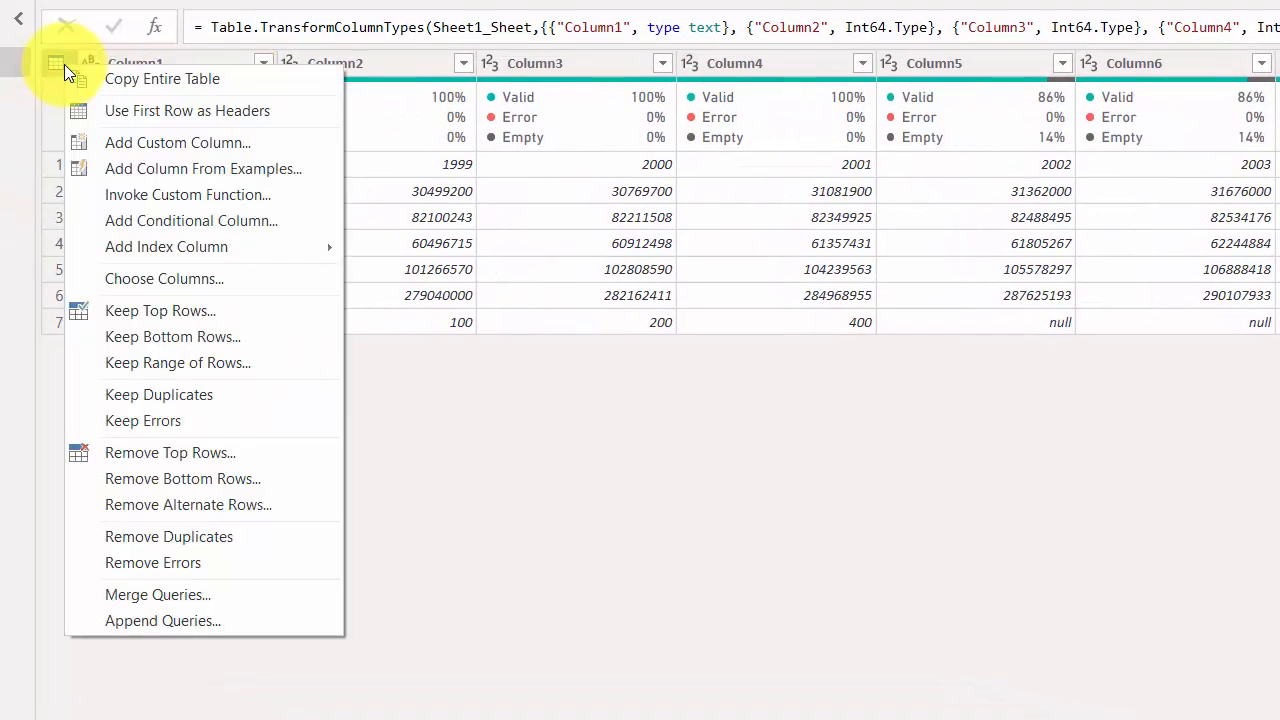
pyautogui.click(128, 113)
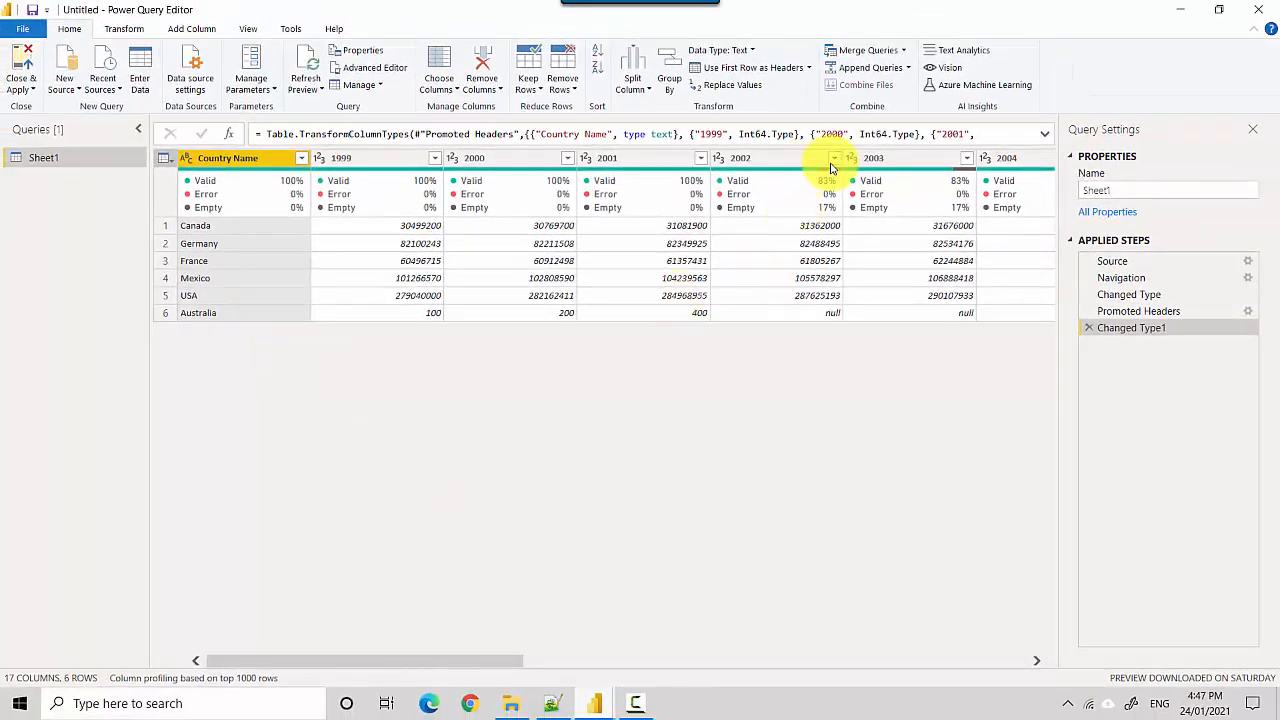
pyautogui.click(836, 160)
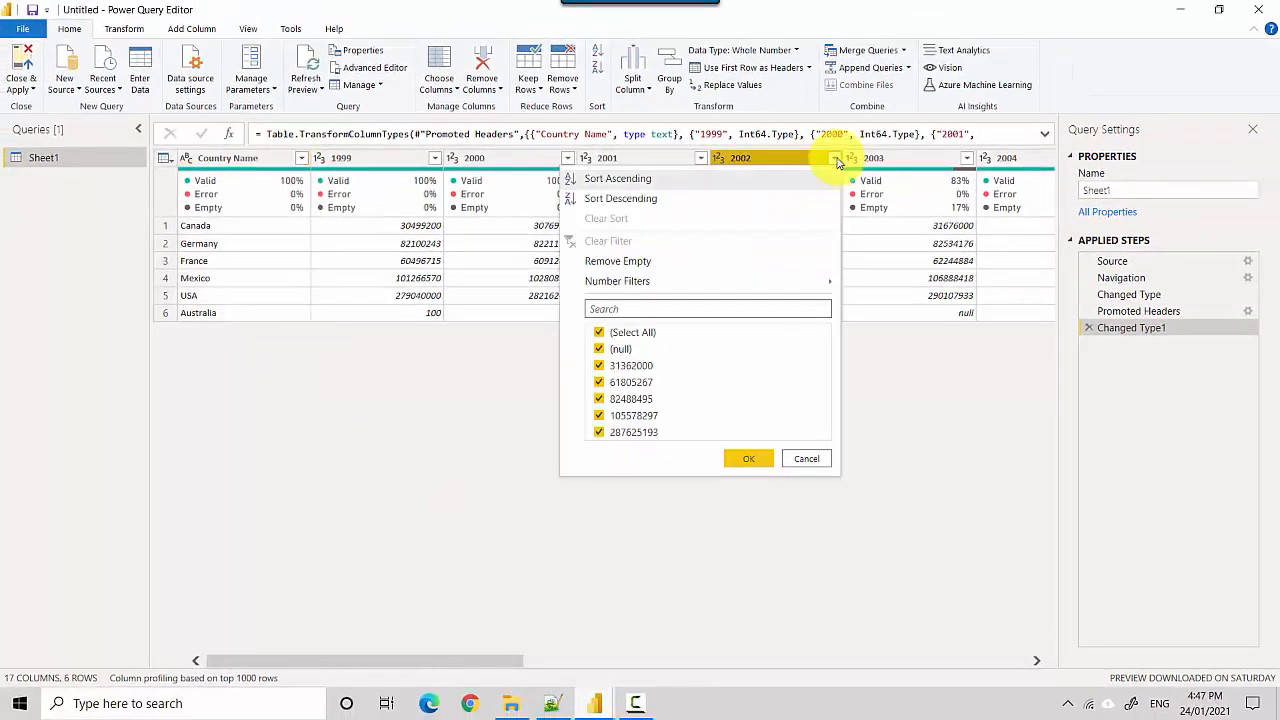
pyautogui.click(603, 350)
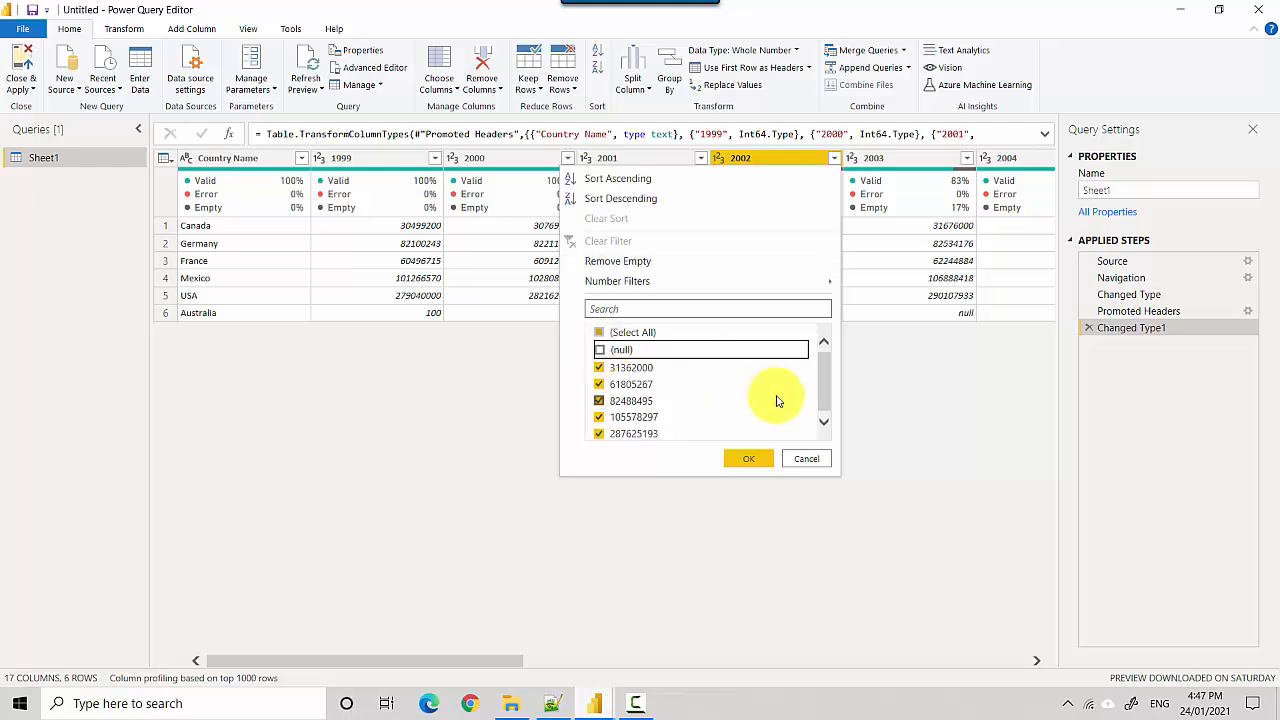
pyautogui.click(748, 458)
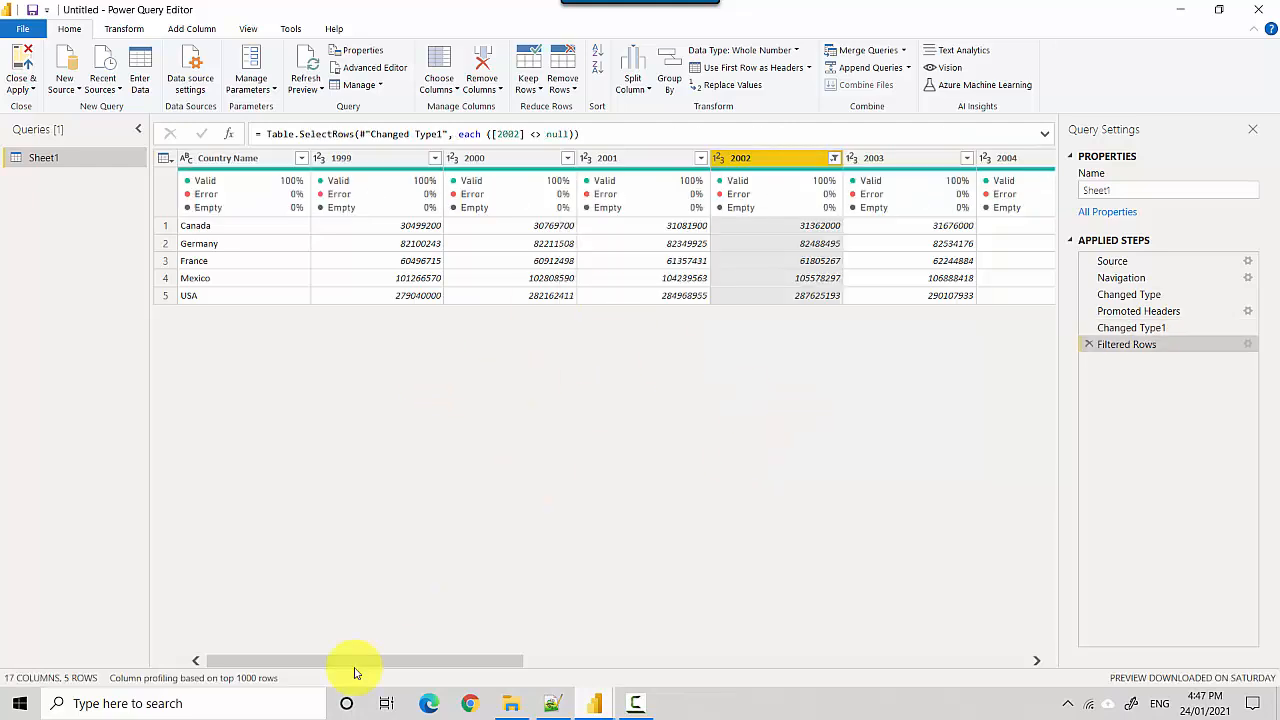
# Remove the 1999 column from the Sheet1 query.
pyautogui.moveTo(434, 662); pyautogui.dragTo(240, 615)
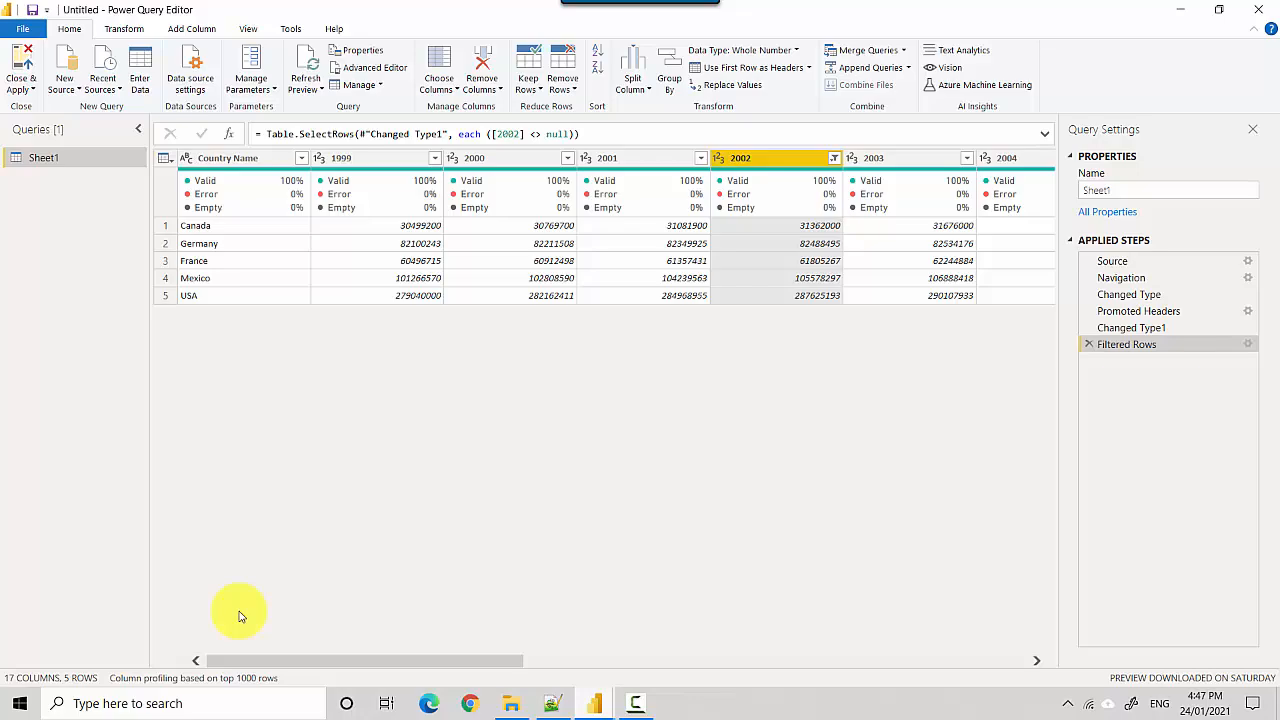
pyautogui.rightClick(366, 159)
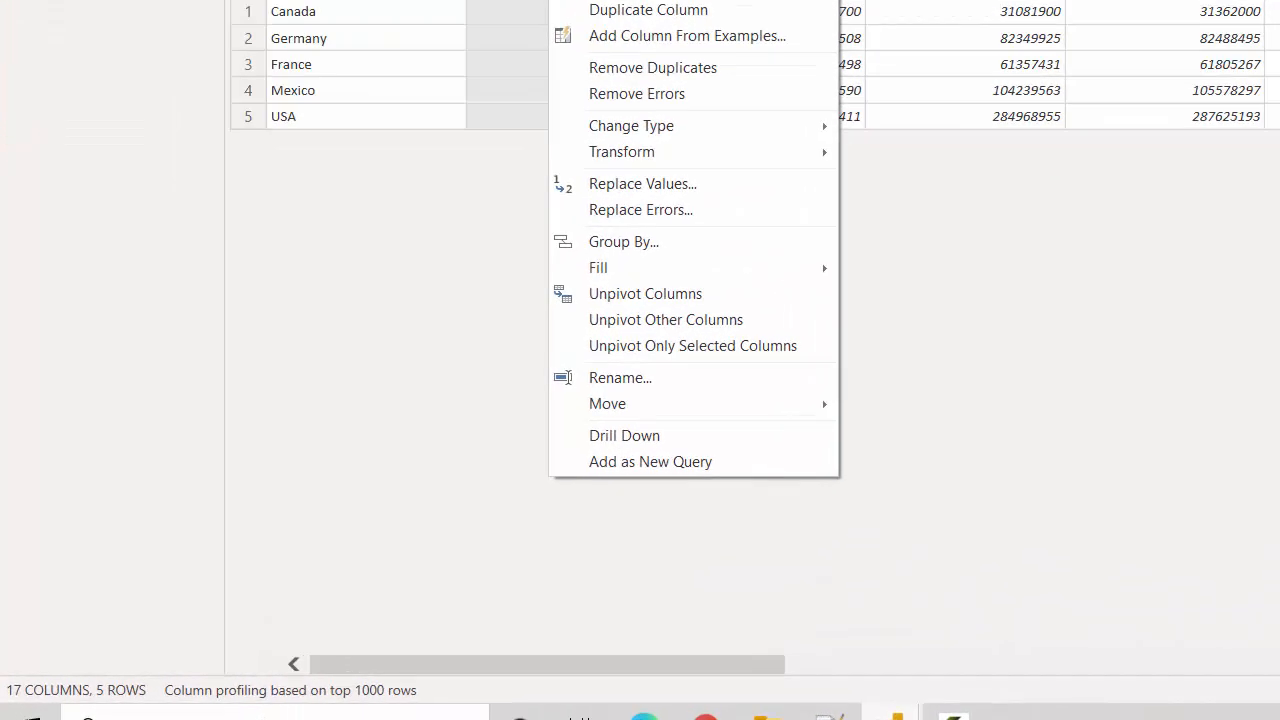
pyautogui.click(598, 2)
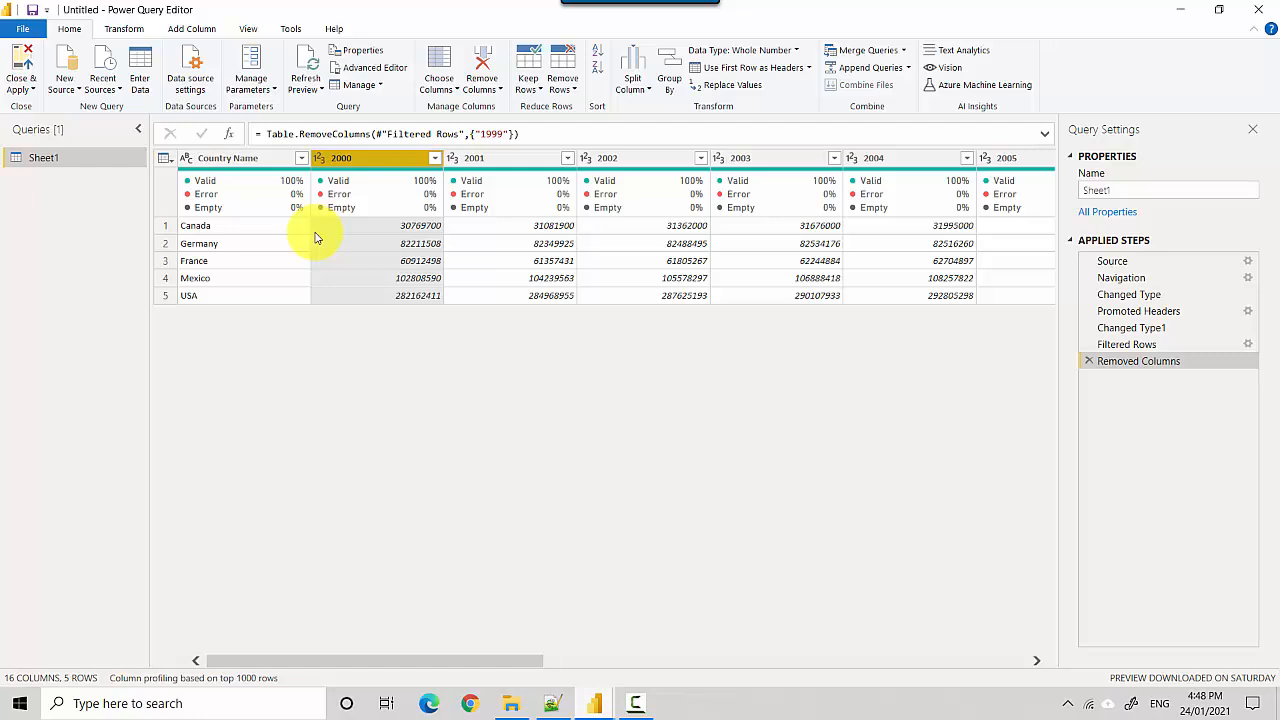
# Examine the Sheet1 query's script in the Advanced Editor, line by line from the Source step to the Removed Columns step.
pyautogui.click(250, 30)
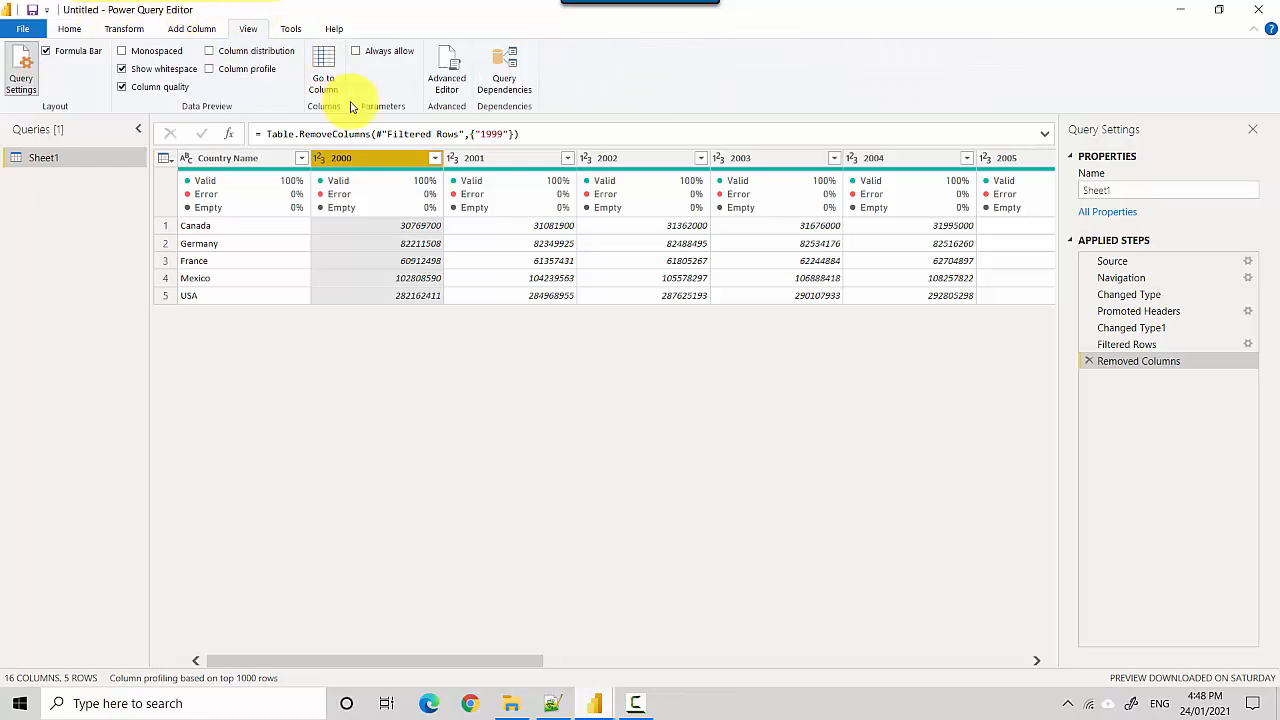
pyautogui.click(448, 84)
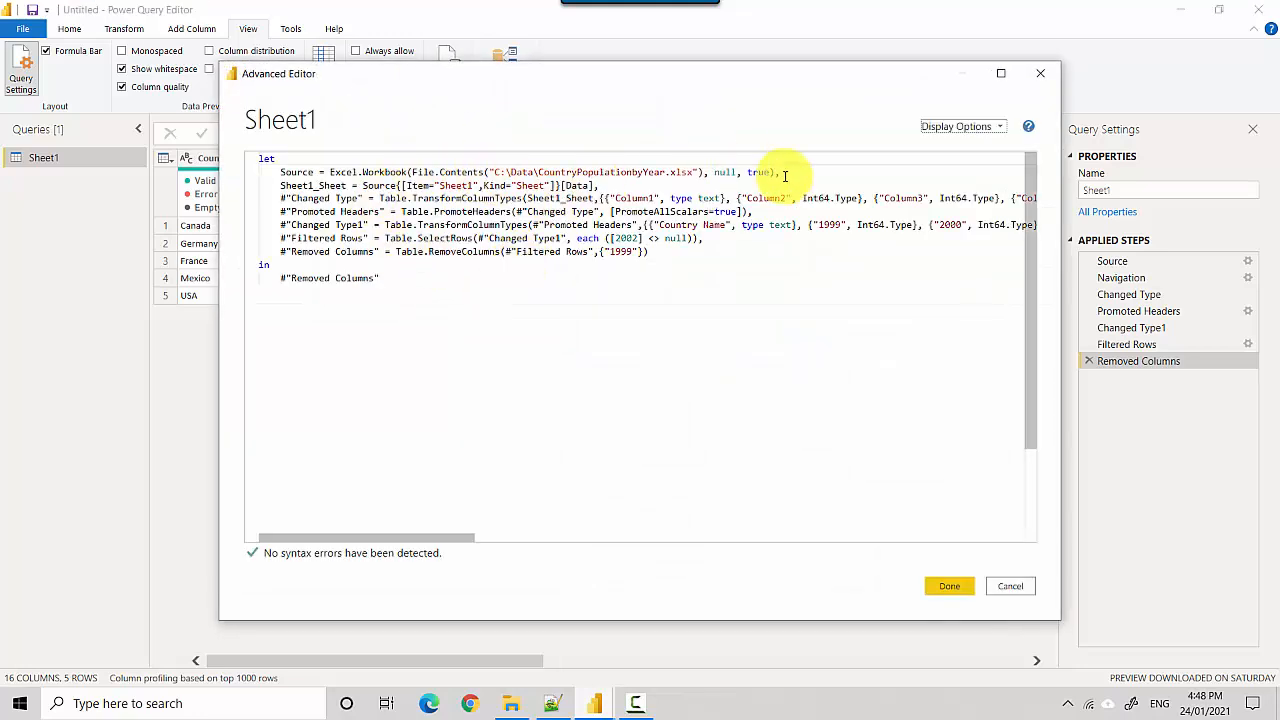
pyautogui.moveTo(785, 173); pyautogui.dragTo(414, 157)
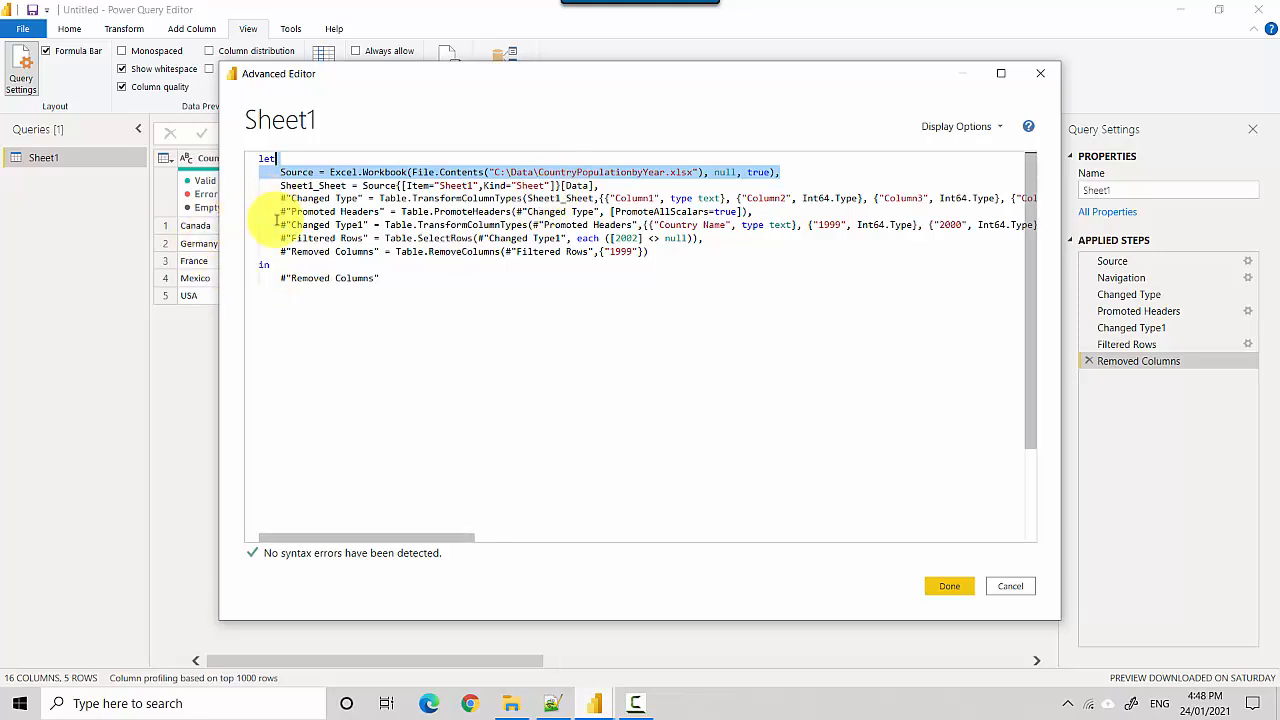
pyautogui.moveTo(280, 199); pyautogui.dragTo(517, 210)
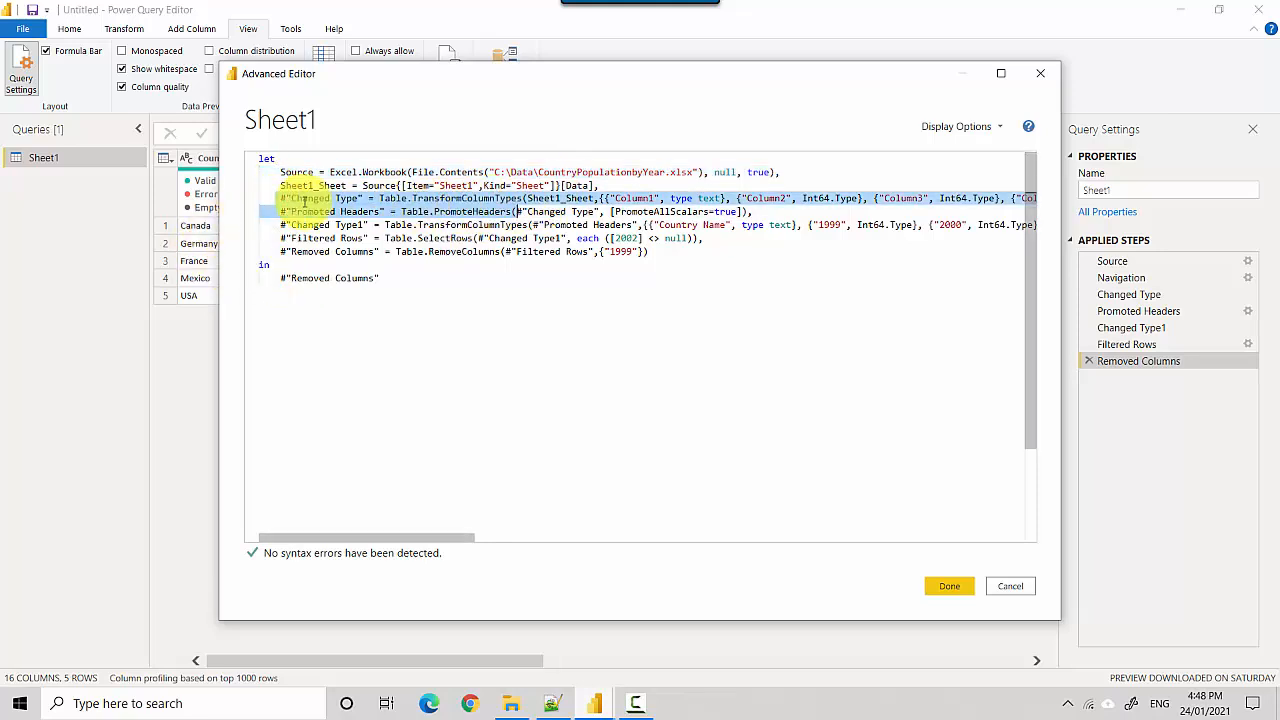
pyautogui.click(262, 210)
pyautogui.keyDown('shift'); pyautogui.click(460, 198); pyautogui.keyUp('shift')
pyautogui.keyDown('shift'); pyautogui.click(740, 212); pyautogui.keyUp('shift')
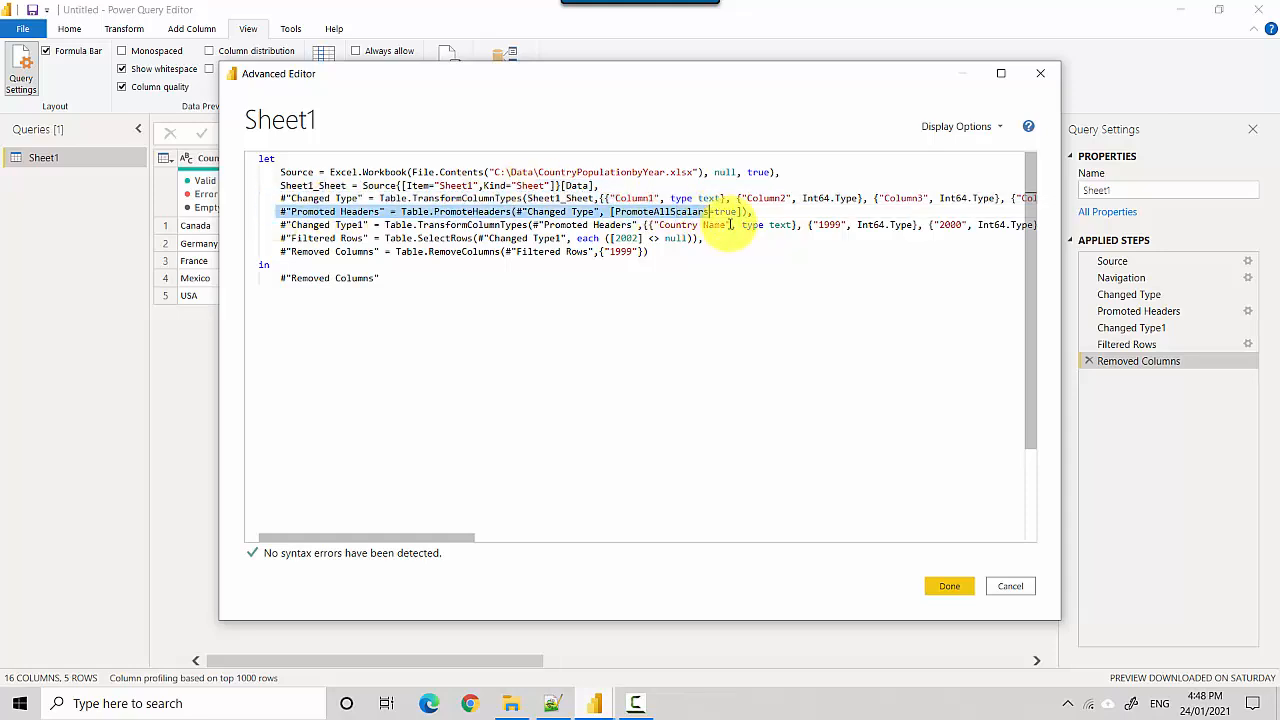
pyautogui.moveTo(280, 225); pyautogui.dragTo(704, 238)
pyautogui.click(274, 240)
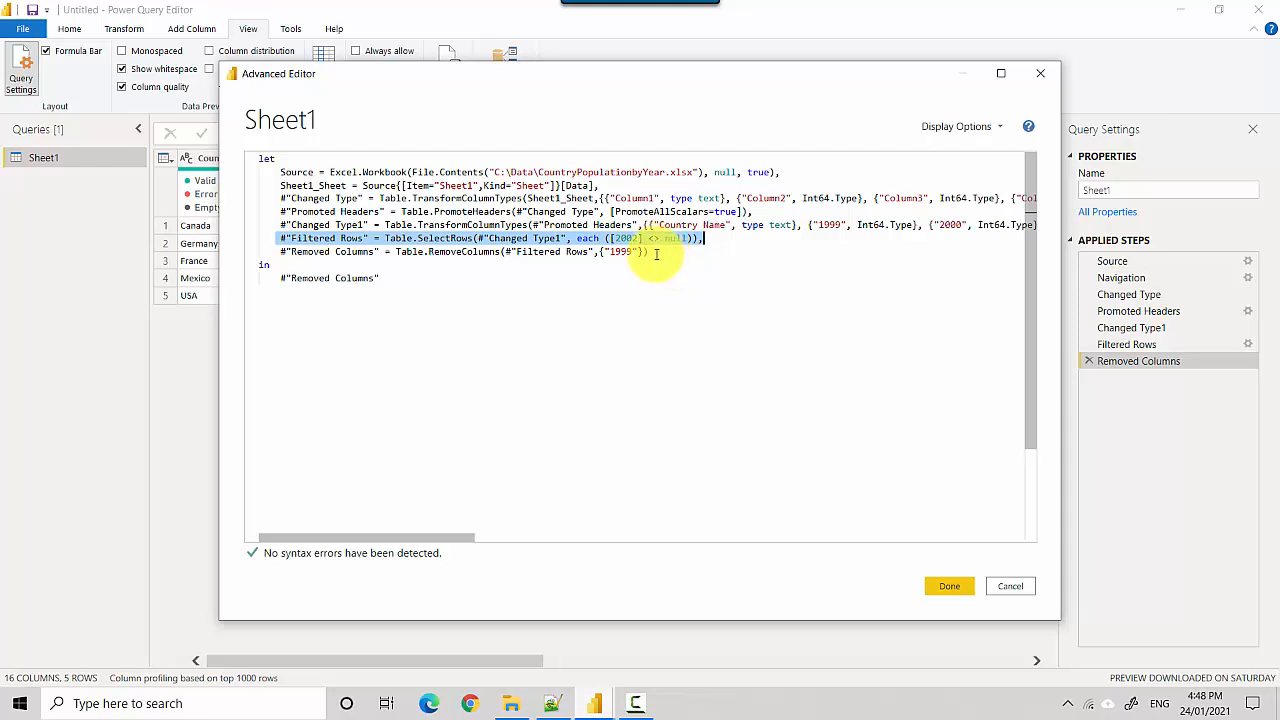
pyautogui.moveTo(651, 248); pyautogui.dragTo(314, 252)
pyautogui.moveTo(226, 256); pyautogui.dragTo(226, 256)
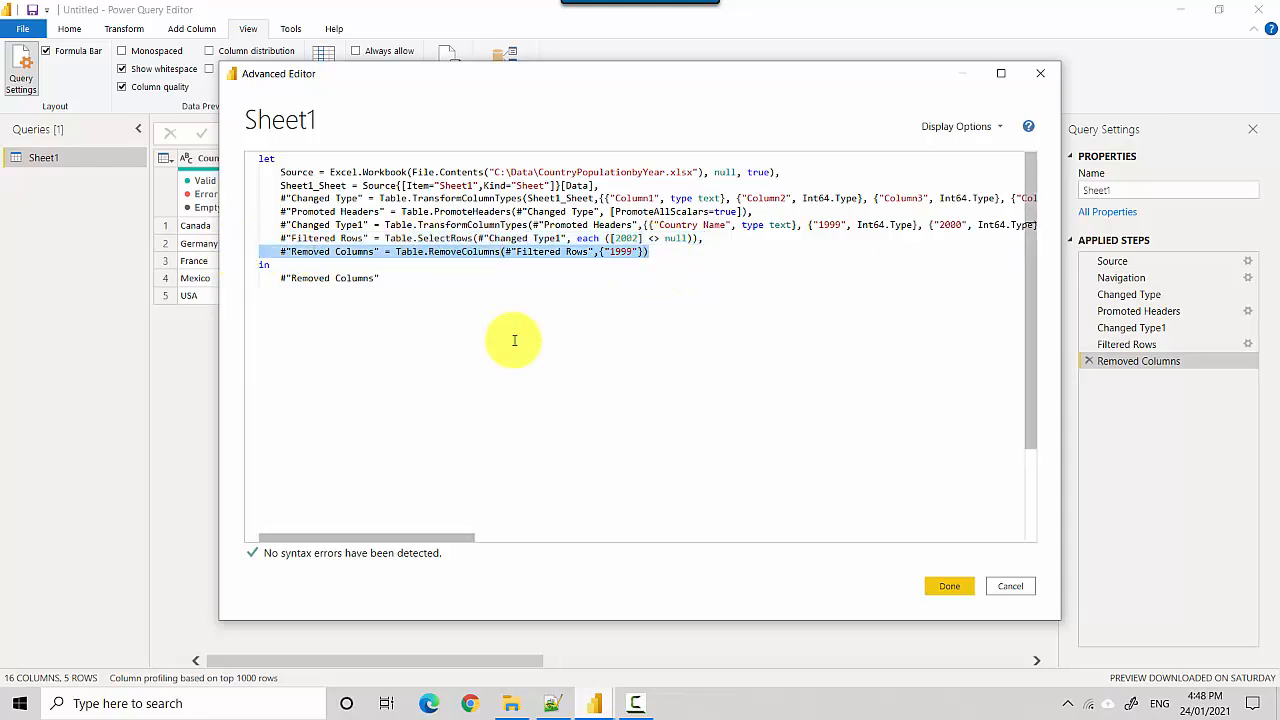
pyautogui.click(940, 588)
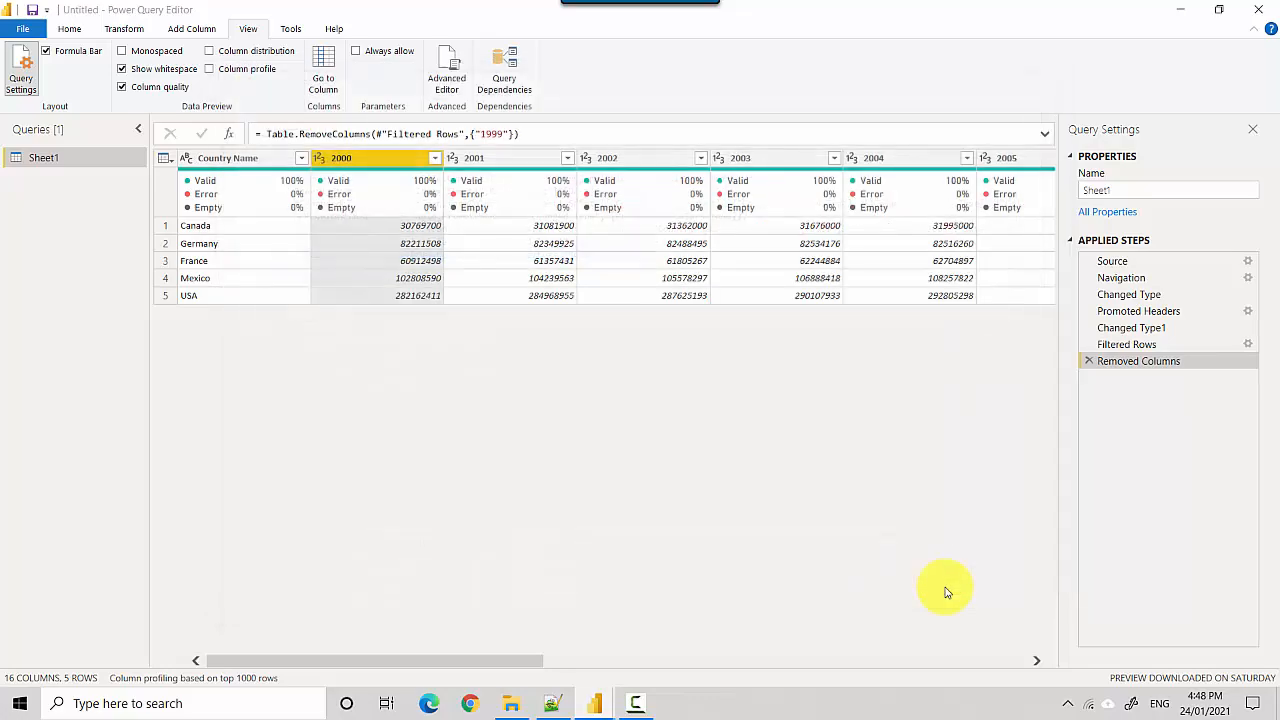
# Close the query editor and apply the Sheet1 transformations to the report.
pyautogui.click(69, 28)
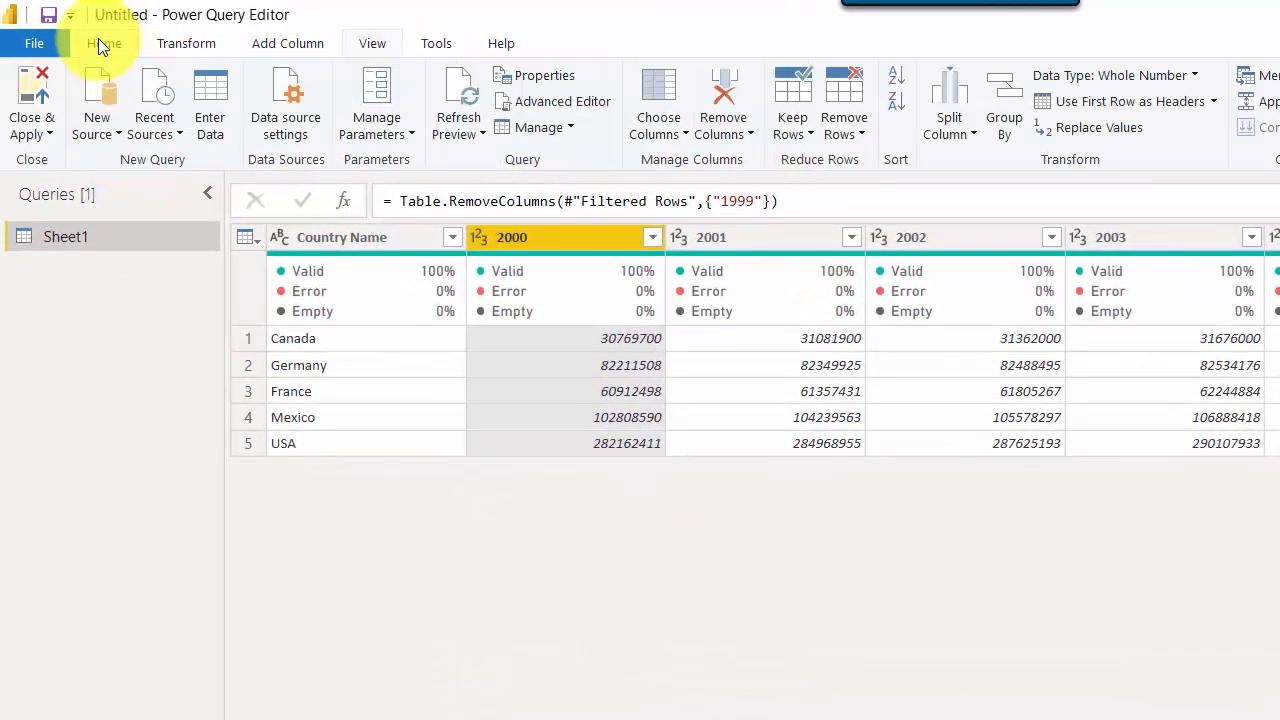
pyautogui.click(32, 132)
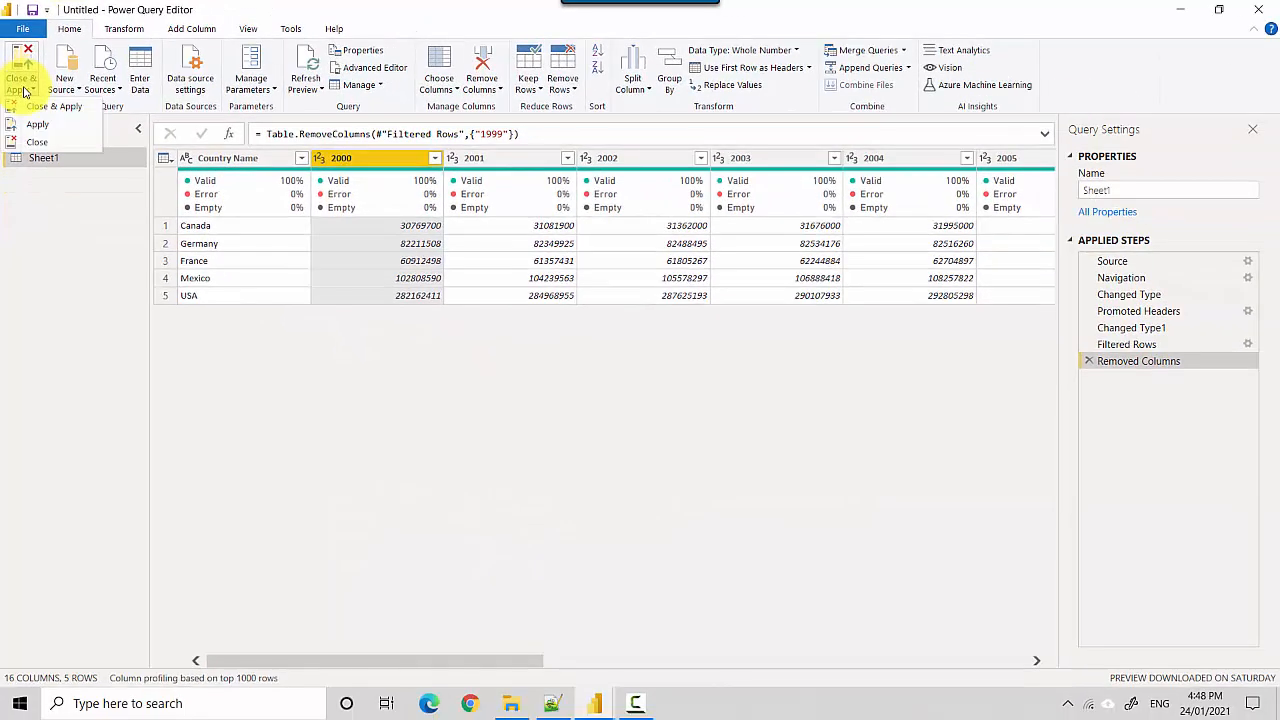
pyautogui.click(29, 107)
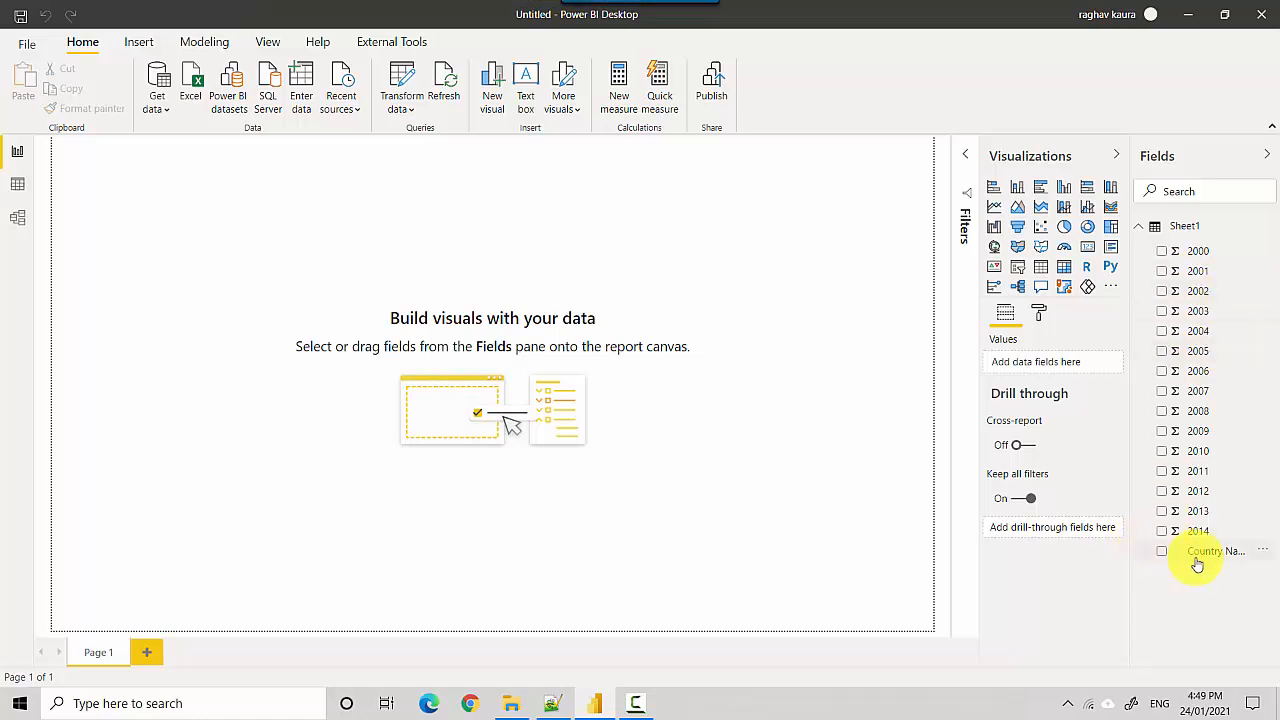
# Build an enlarged map visual with Country Name as the location and 2014 as the bubble size.
pyautogui.click(1160, 556)
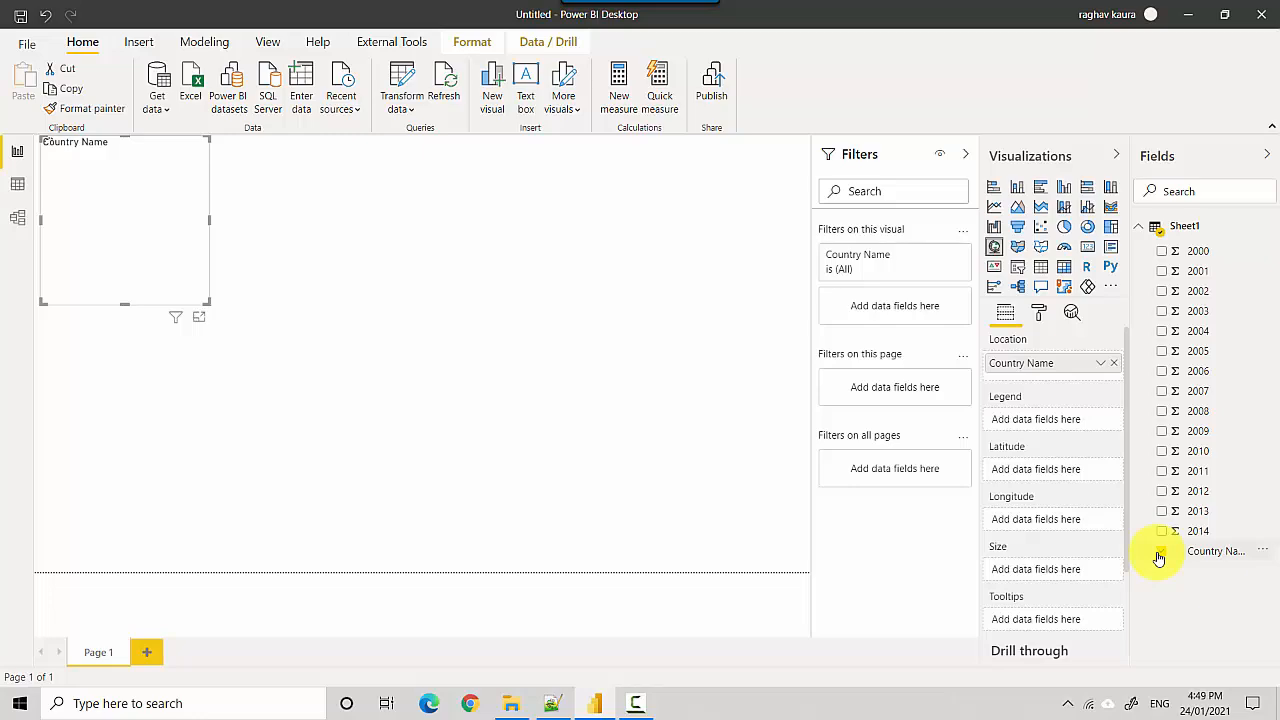
pyautogui.click(1161, 551)
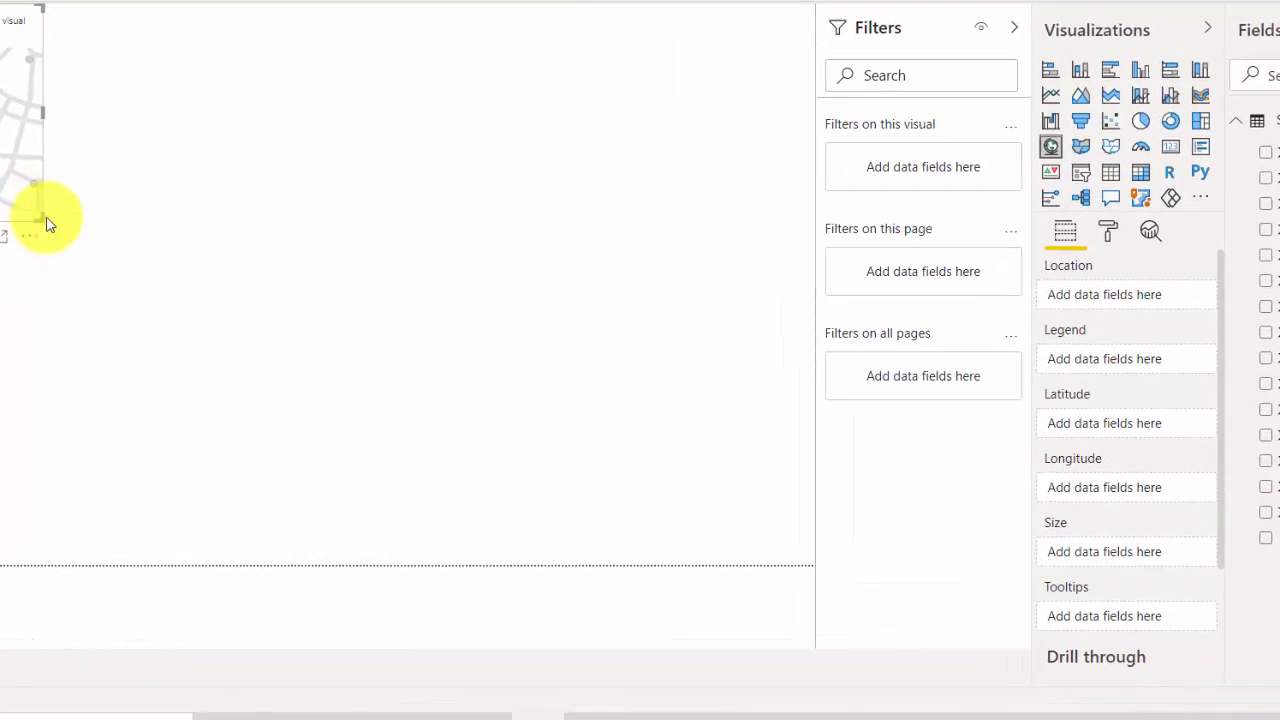
pyautogui.moveTo(47, 224); pyautogui.dragTo(490, 402)
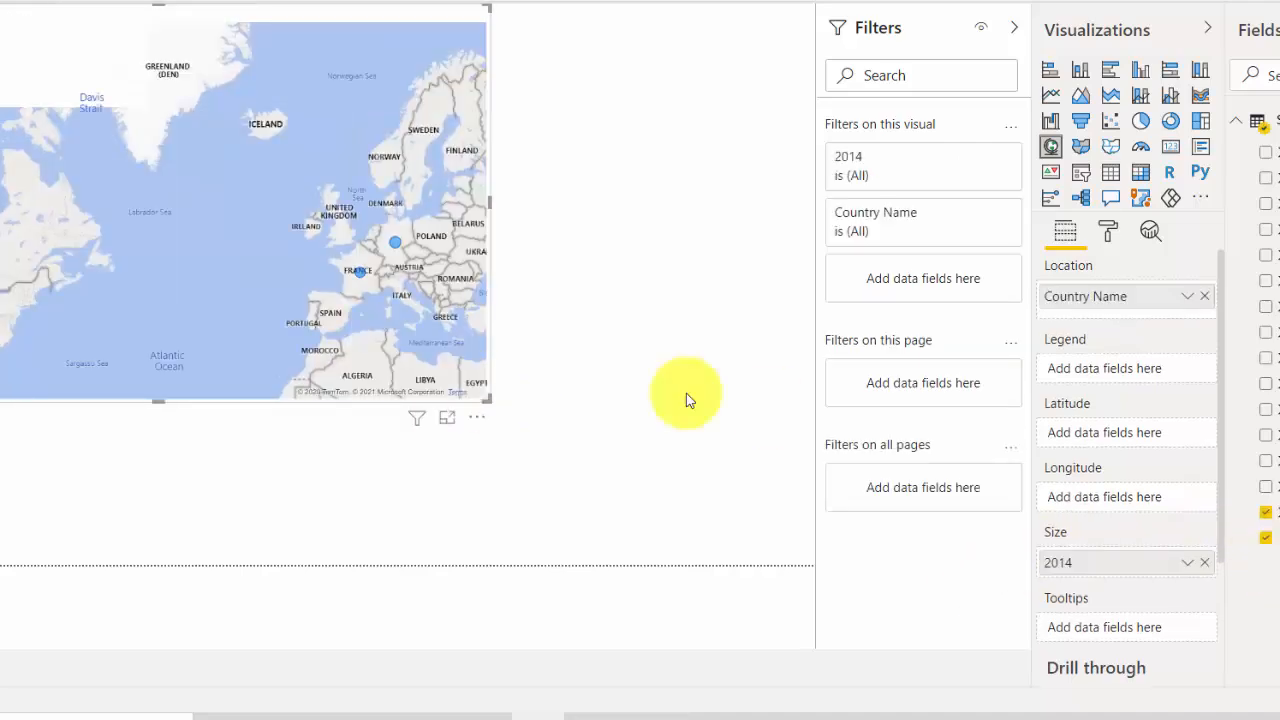
# View the map in focus mode and inspect the 2014 population details of the USA and Mexico bubbles.
pyautogui.click(447, 419)
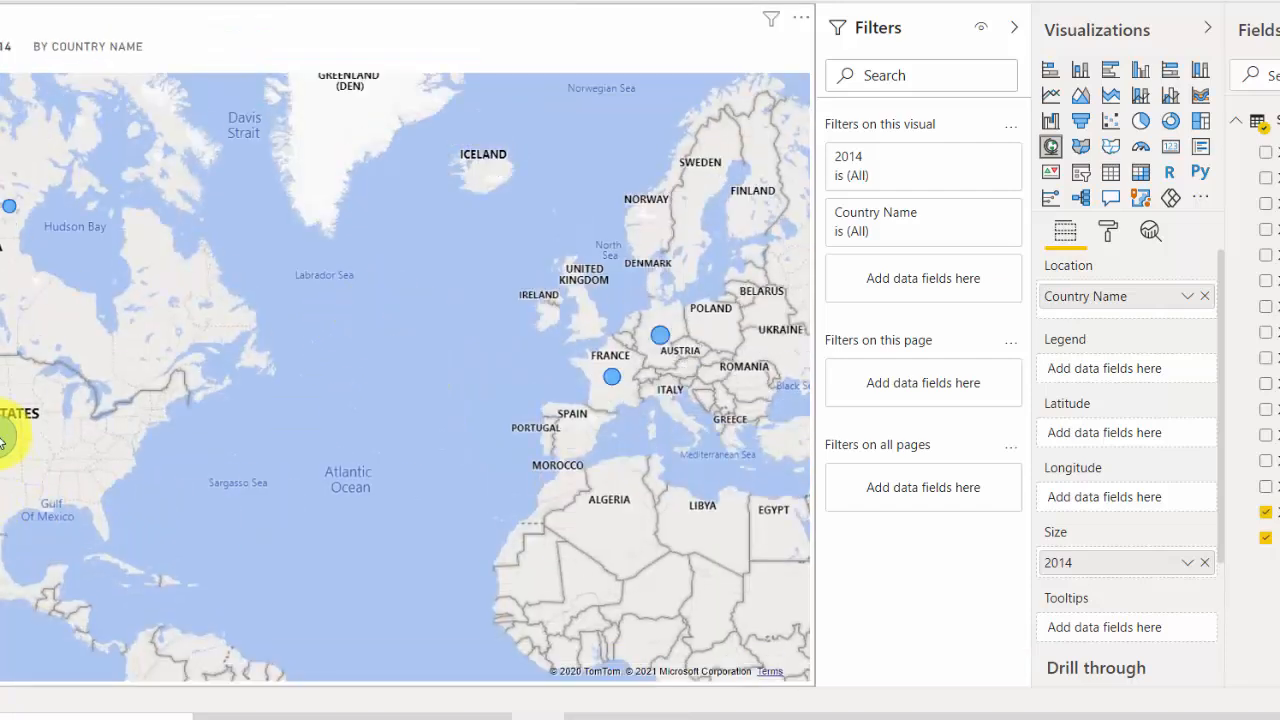
pyautogui.moveTo(2, 440)
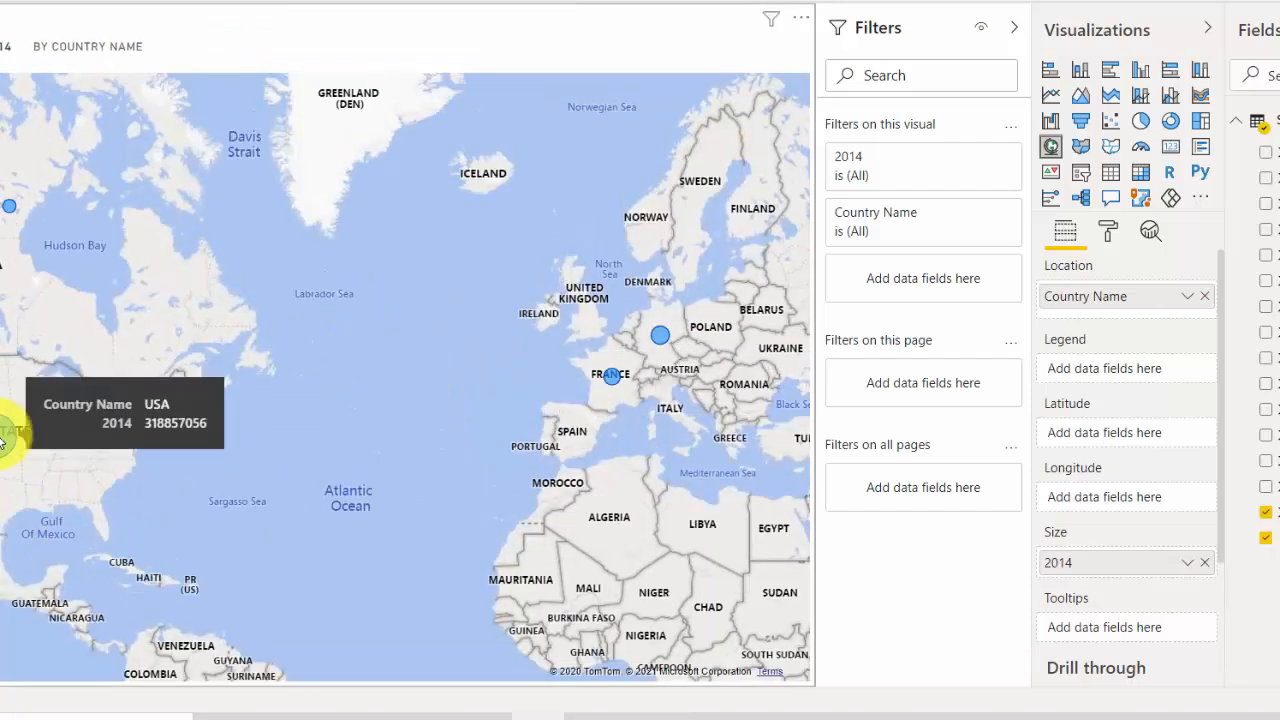
pyautogui.moveTo(4, 540)
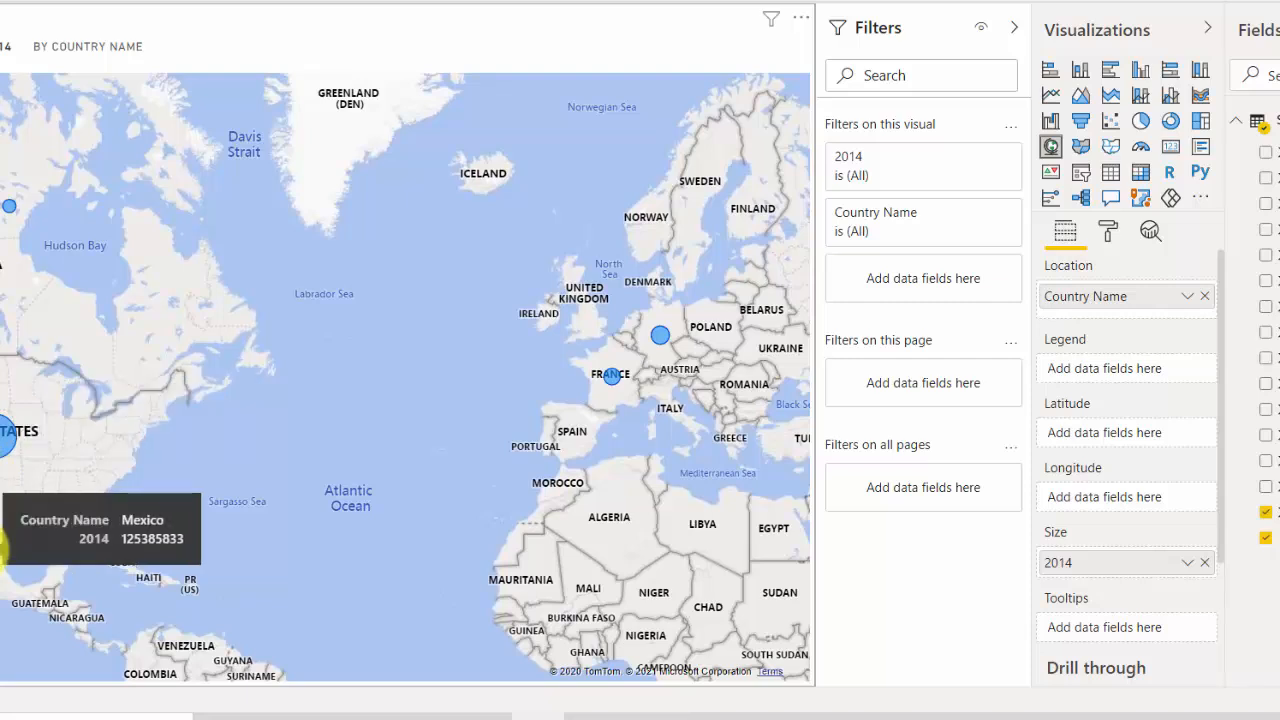